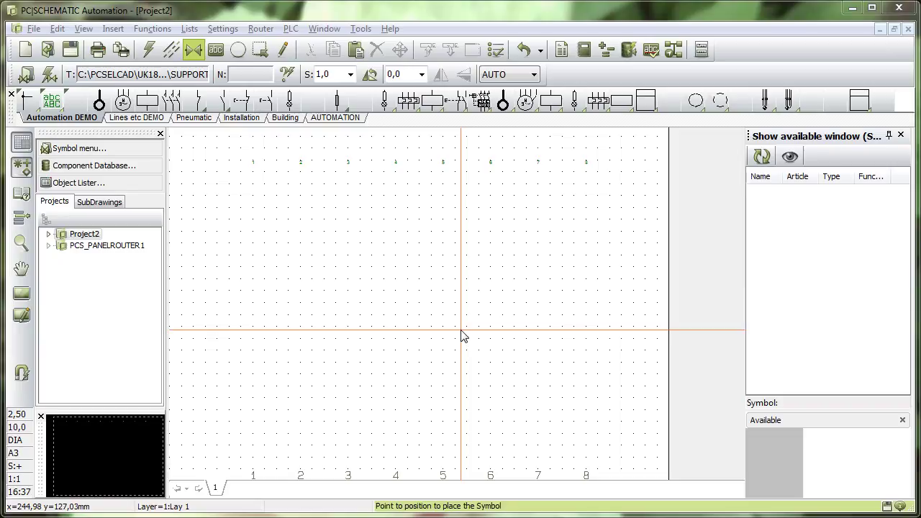
# - Start a new component in the Component Wizard with article number 7 and component kind Cable
pyautogui.click(629, 49)
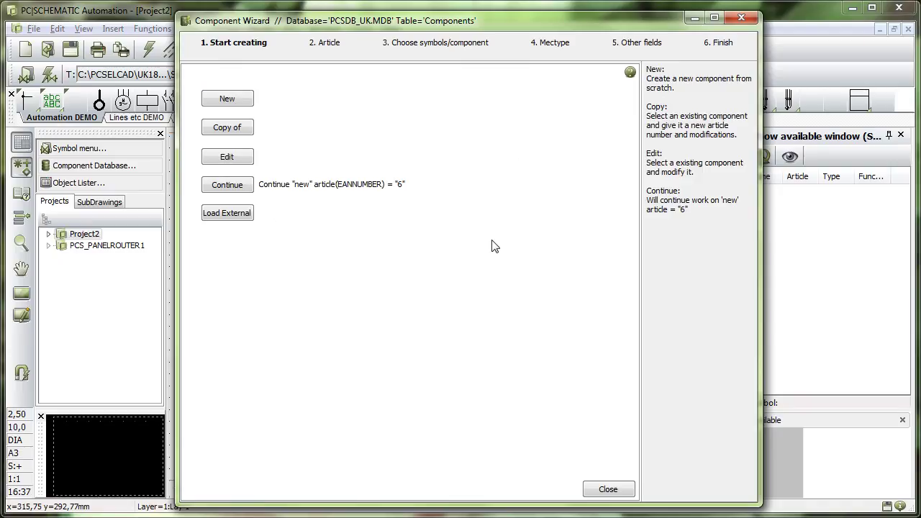
pyautogui.click(226, 98)
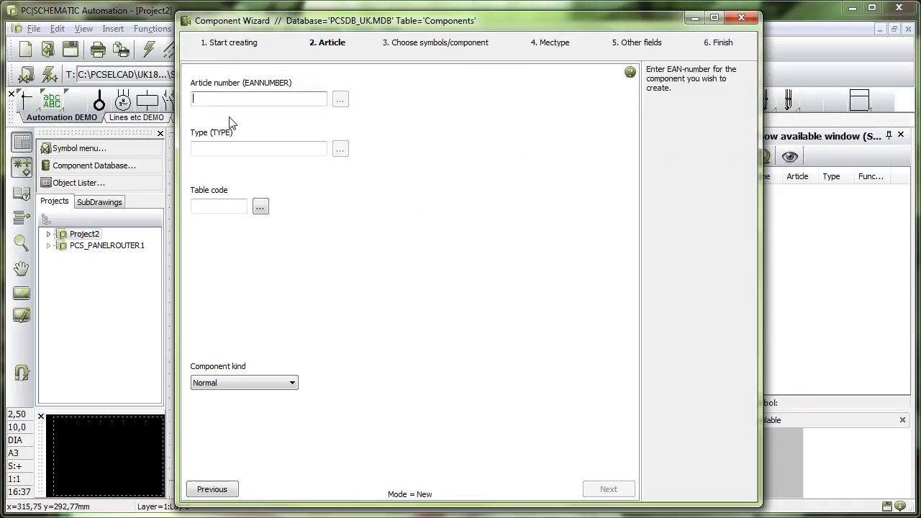
pyautogui.write('7')
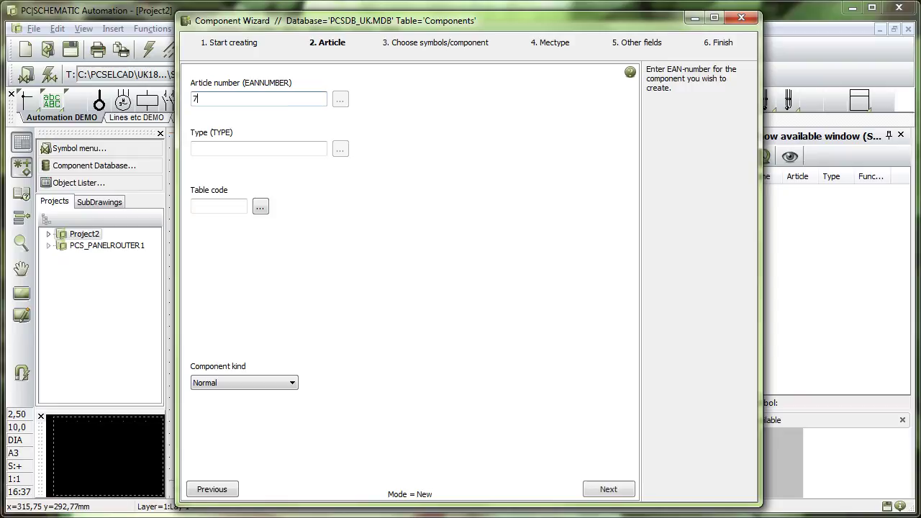
pyautogui.click(285, 384)
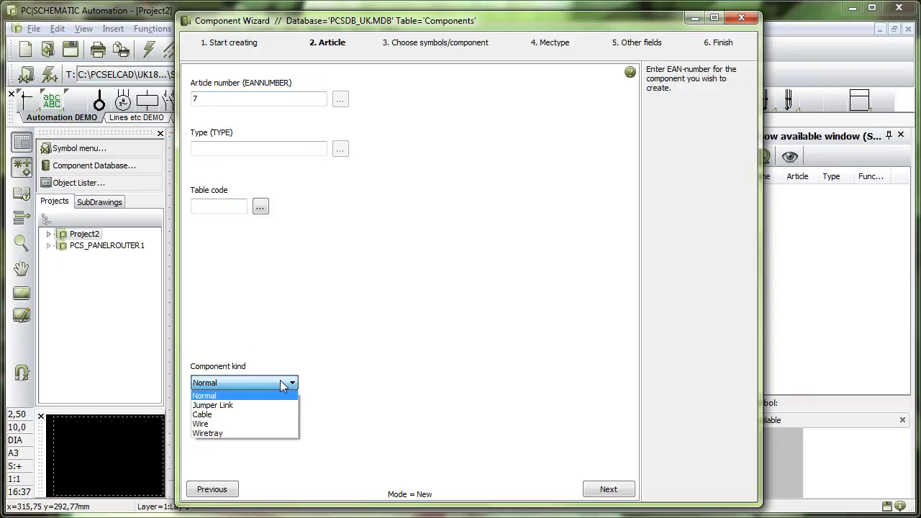
pyautogui.click(225, 415)
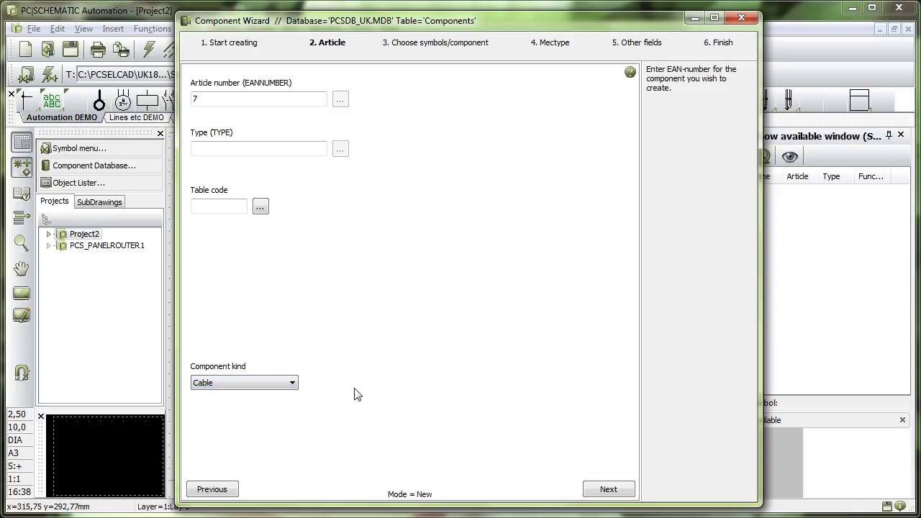
pyautogui.click(607, 489)
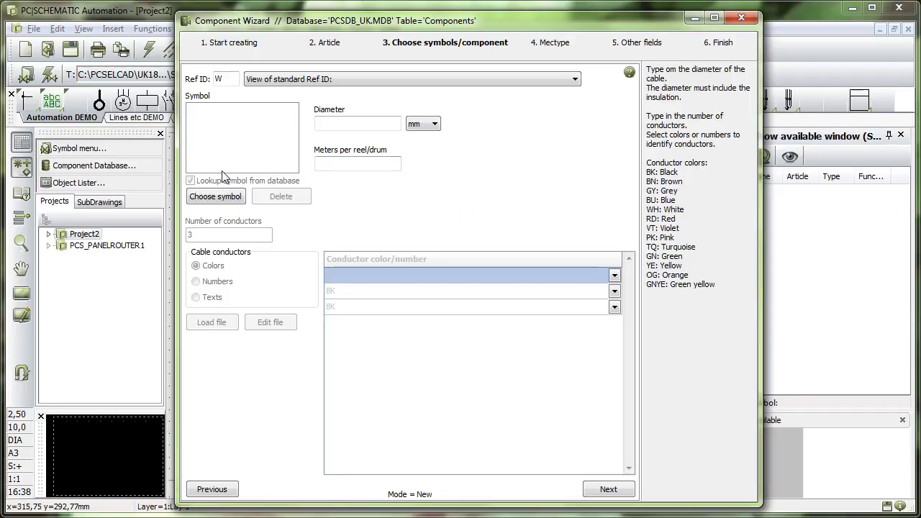
# - Assign the Cable2.SYM symbol from the MISC_2015 library to the cable component
pyautogui.click(236, 200)
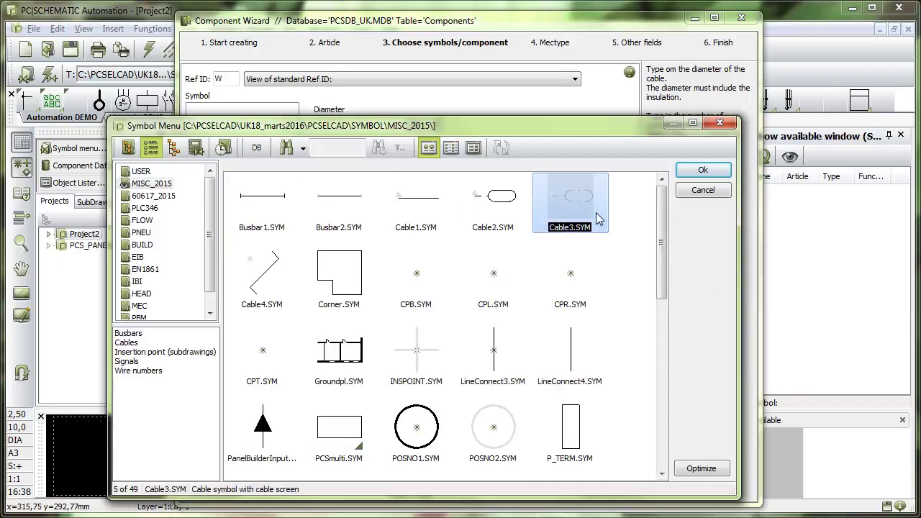
pyautogui.click(512, 201)
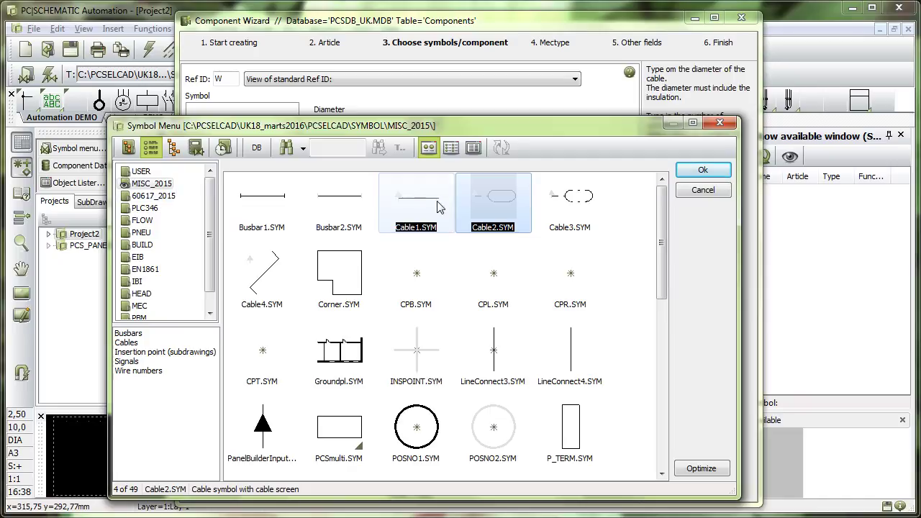
pyautogui.doubleClick(495, 206)
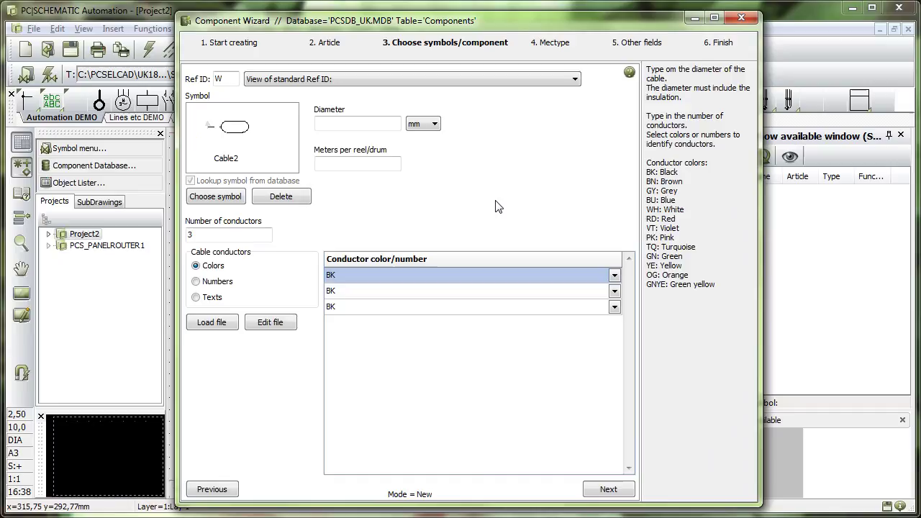
# - Set the cable's diameter to 5 mm and its meters per reel/drum to 100
pyautogui.click(354, 125)
pyautogui.write('5')
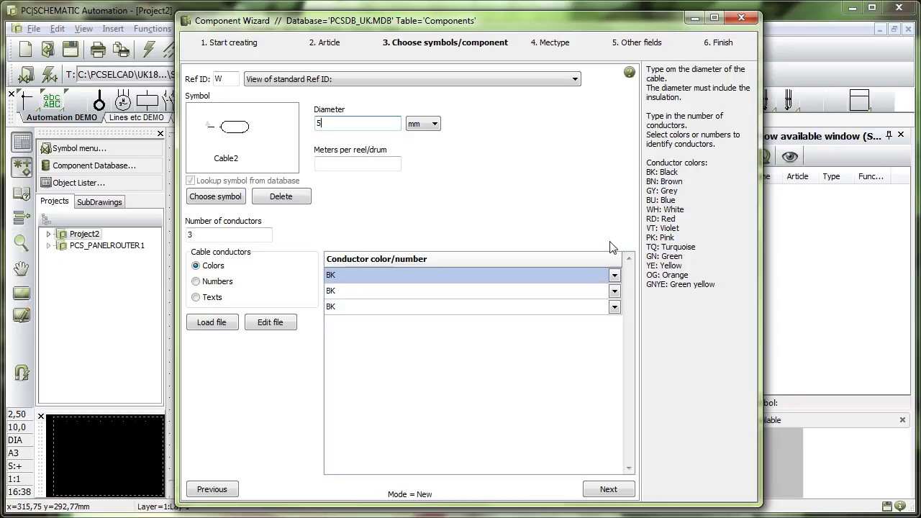
pyautogui.click(347, 163)
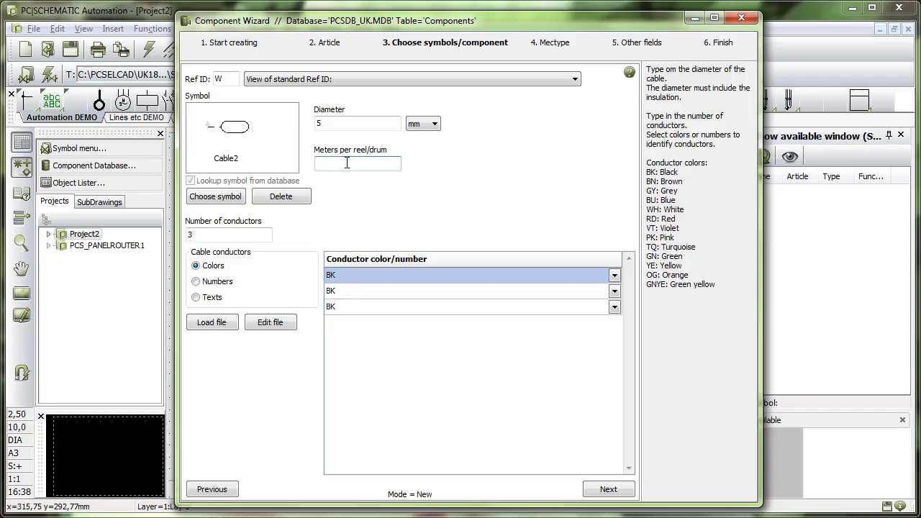
pyautogui.write('100')
# - Examine the colour choices for each of the three conductors and the alternative Numbers and Texts ways of identifying them
pyautogui.click(615, 276)
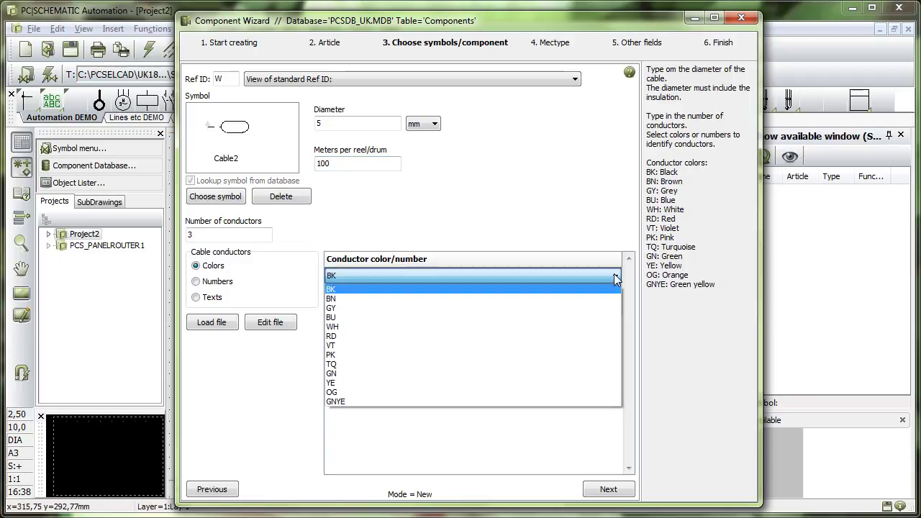
pyautogui.click(614, 276)
pyautogui.click(615, 291)
pyautogui.click(617, 292)
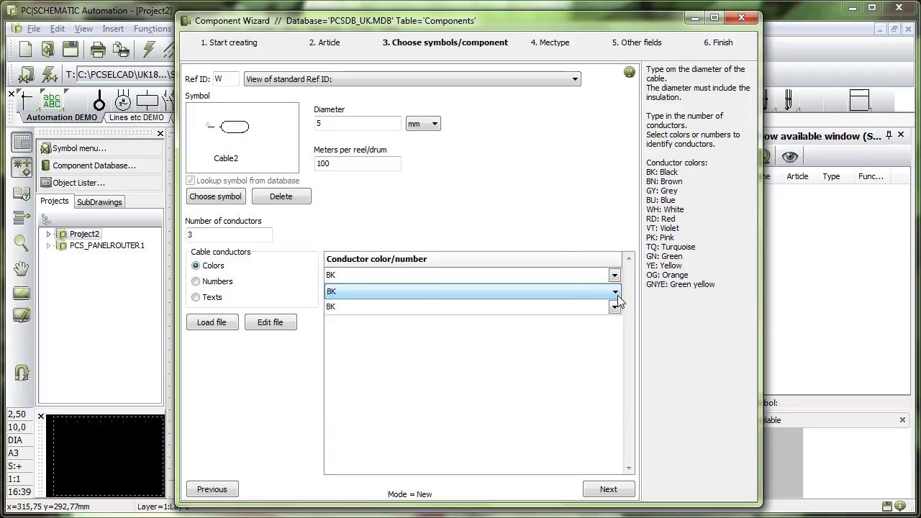
pyautogui.click(613, 308)
pyautogui.click(613, 308)
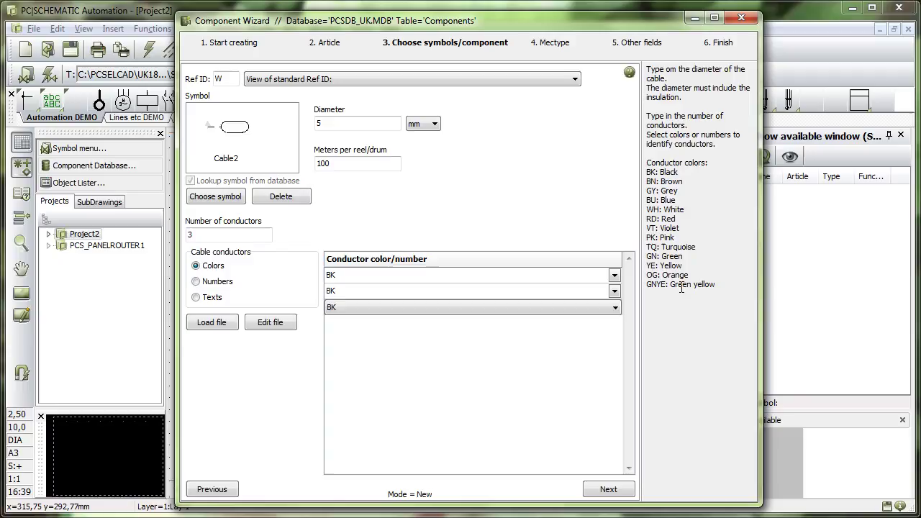
pyautogui.click(213, 287)
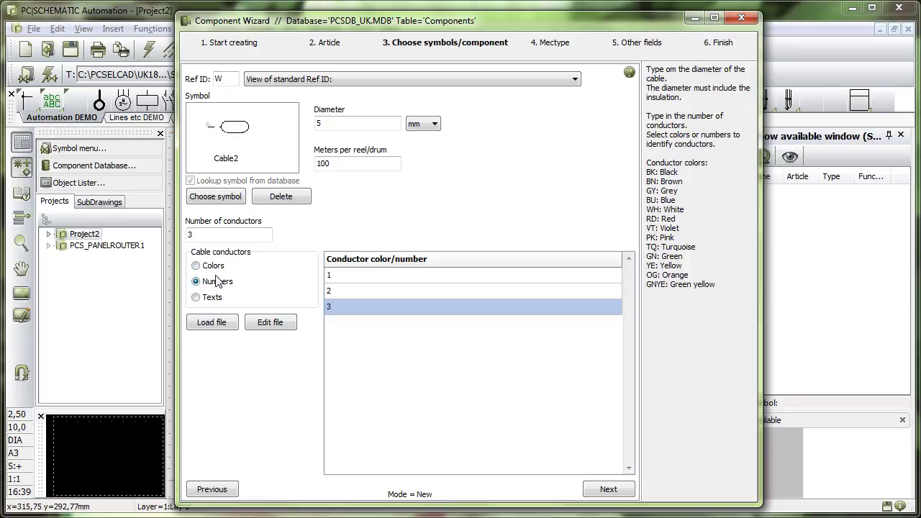
pyautogui.click(216, 298)
pyautogui.click(367, 273)
pyautogui.click(213, 266)
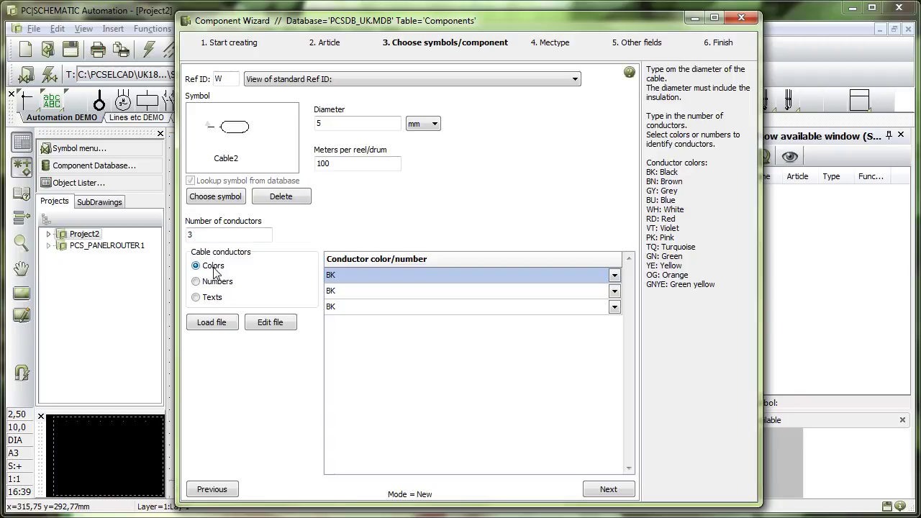
# - Load the conductor identifications for the three conductors from PCScable.cbl in the PCSELCAD DATABASE folder
pyautogui.click(223, 324)
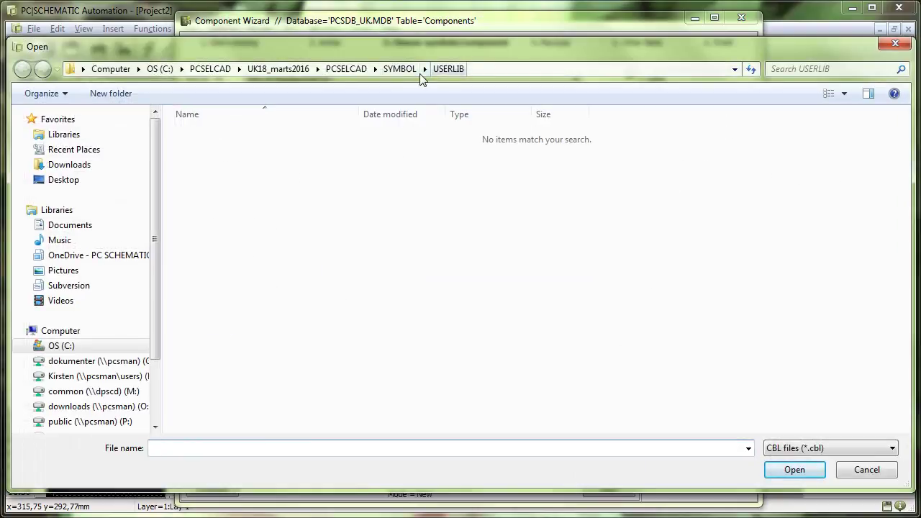
pyautogui.click(349, 72)
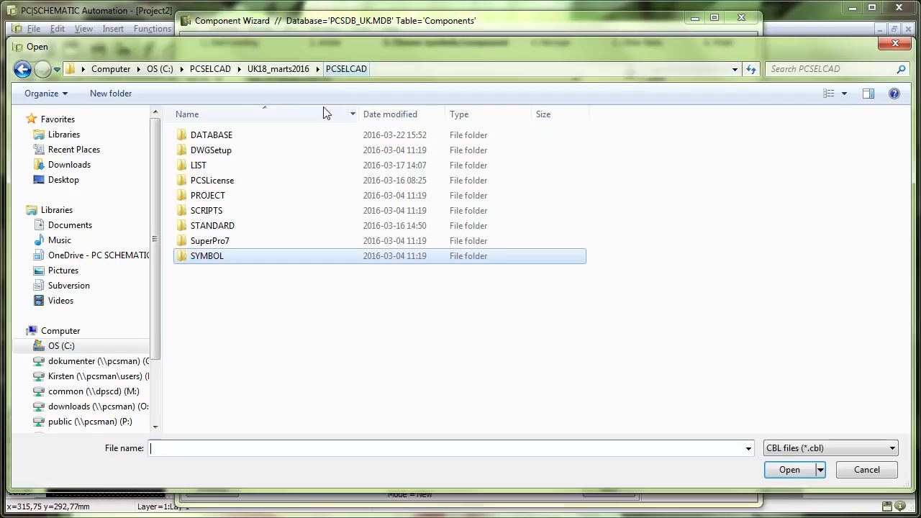
pyautogui.doubleClick(229, 135)
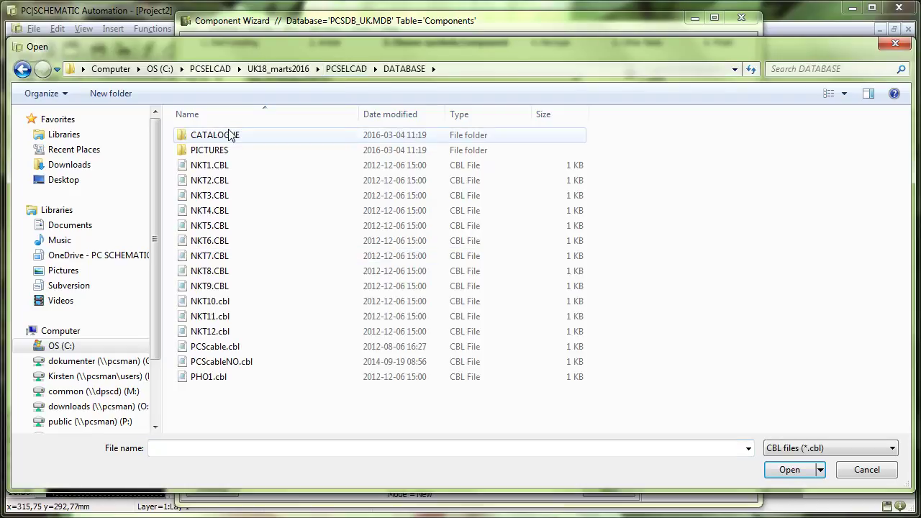
pyautogui.doubleClick(215, 347)
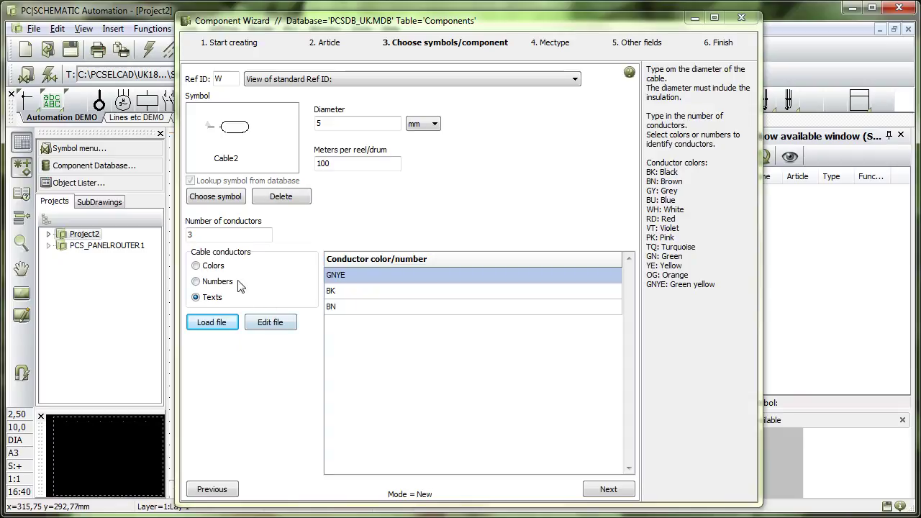
# - Set the number of conductors to 10 and reload their identifications from PCScable.cbl
pyautogui.moveTo(213, 239); pyautogui.dragTo(140, 236)
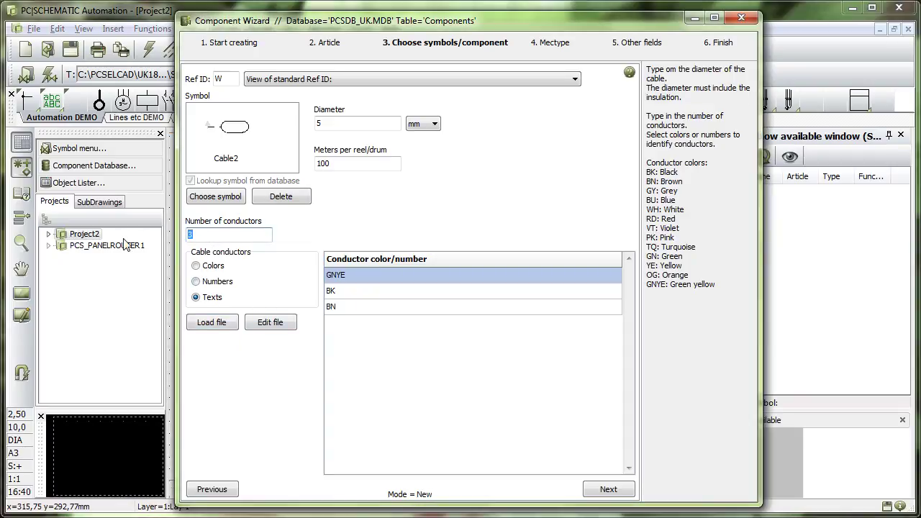
pyautogui.write('10')
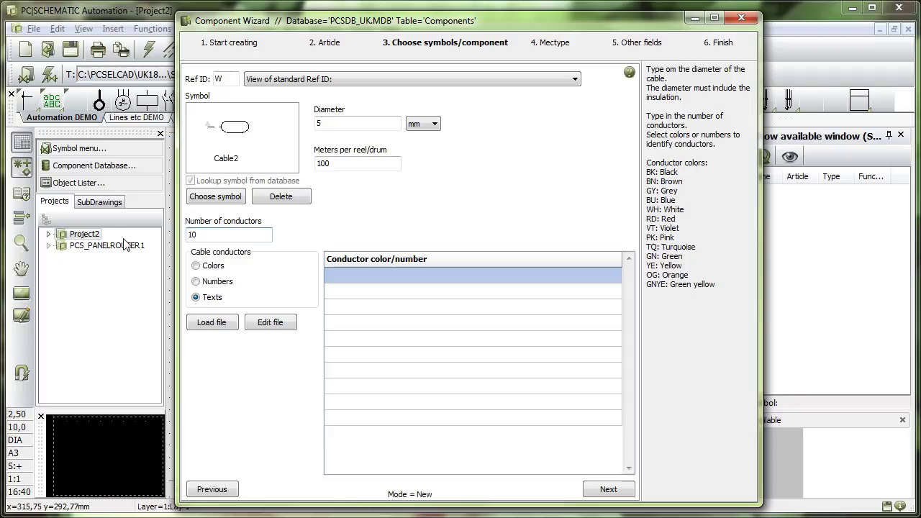
pyautogui.click(216, 322)
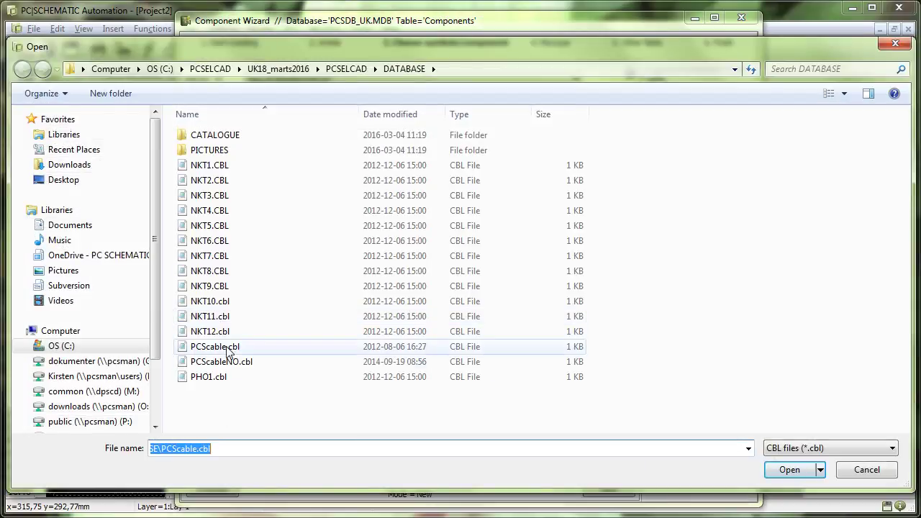
pyautogui.click(227, 348)
pyautogui.doubleClick(227, 348)
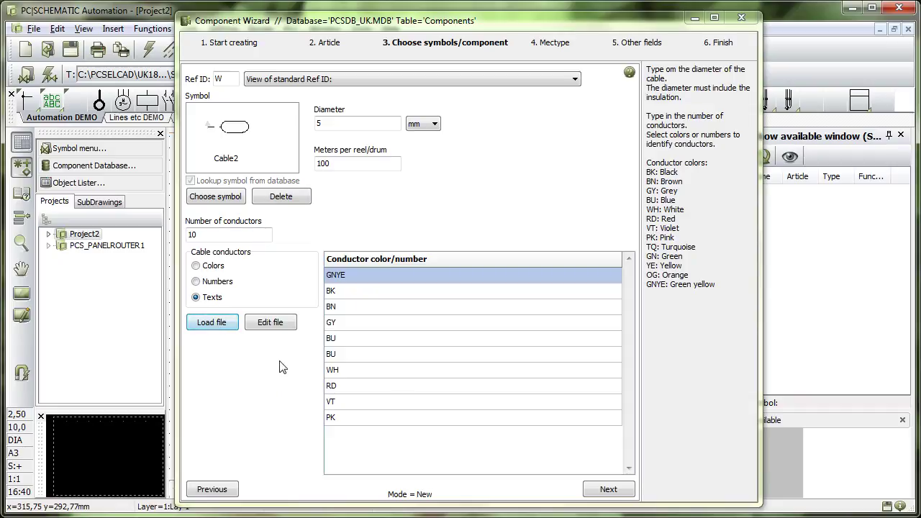
# - Complete the remaining wizard pages without additional field data, finish the cable component, and close the Component Wizard
pyautogui.click(608, 489)
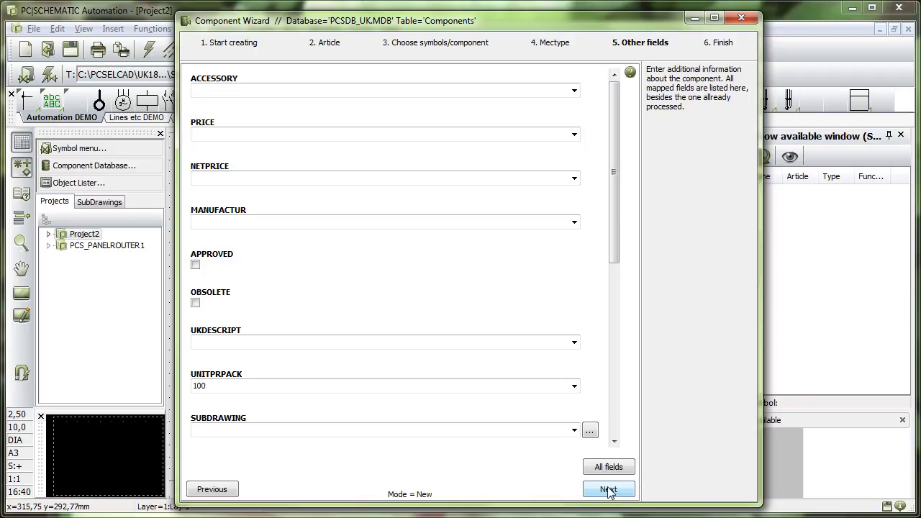
pyautogui.click(608, 490)
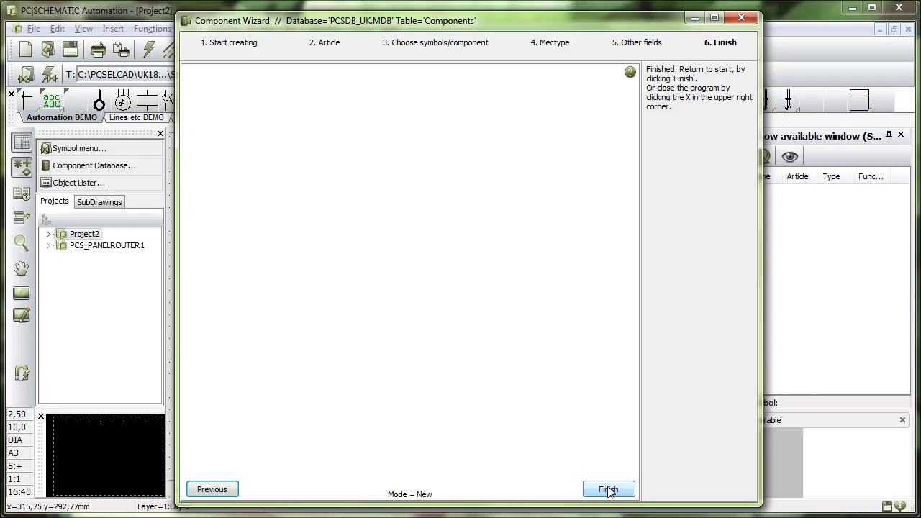
pyautogui.click(607, 489)
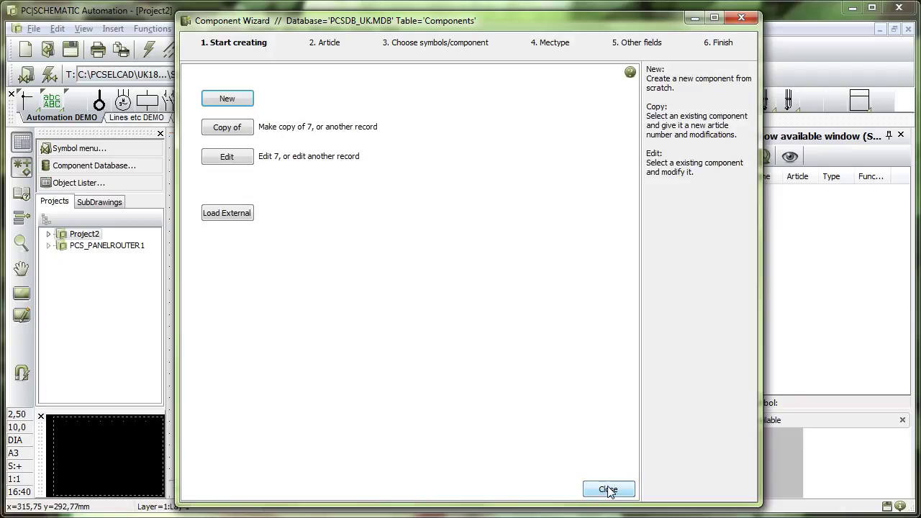
pyautogui.click(608, 489)
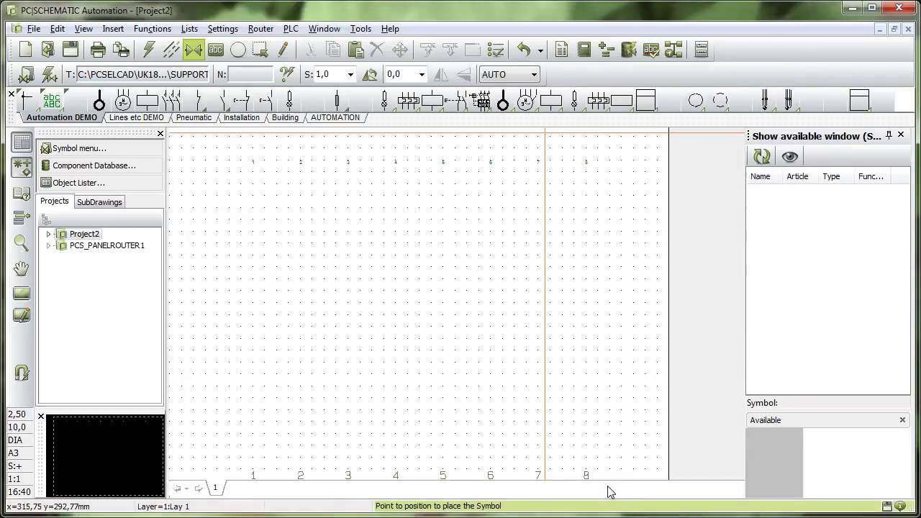